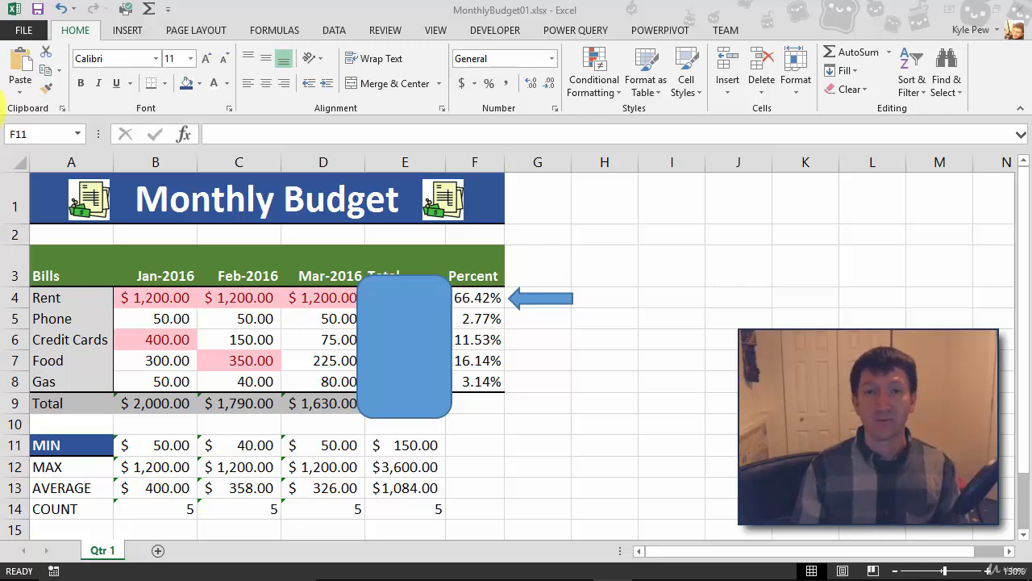
Step: Select the blue rounded rectangle over the Total column and show its Drawing Tools Format options
{"action": "left_click", "coordinate": [380, 297]}
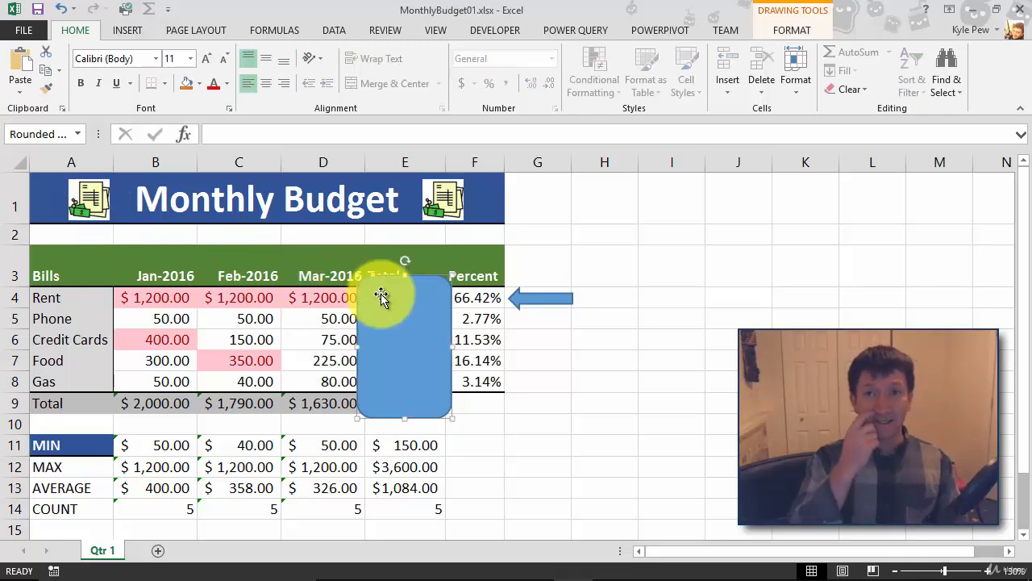
{"action": "left_click", "coordinate": [791, 29]}
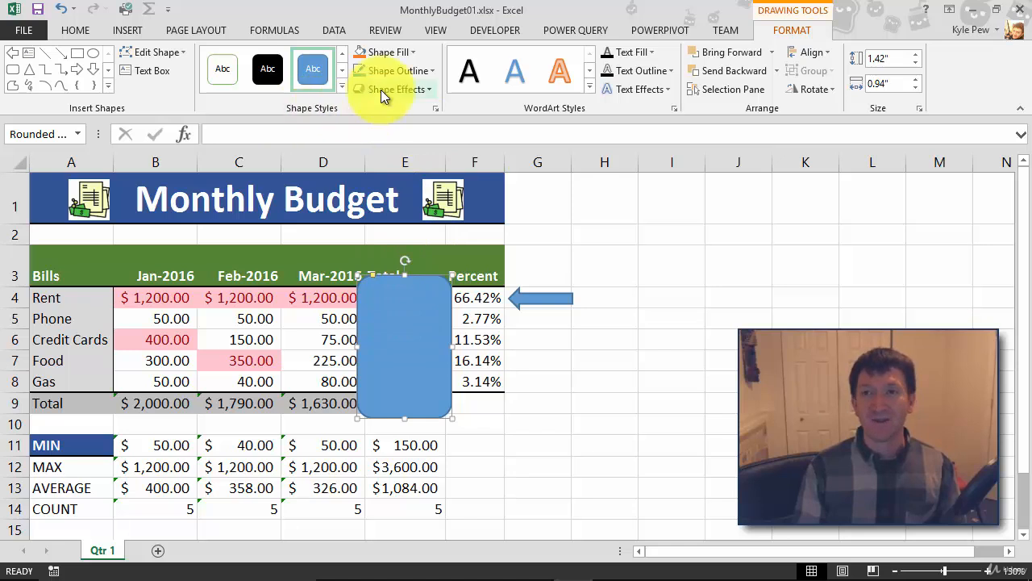
Step: Give the rounded rectangle No Fill and a red 3 pt outline
{"action": "left_click", "coordinate": [415, 51]}
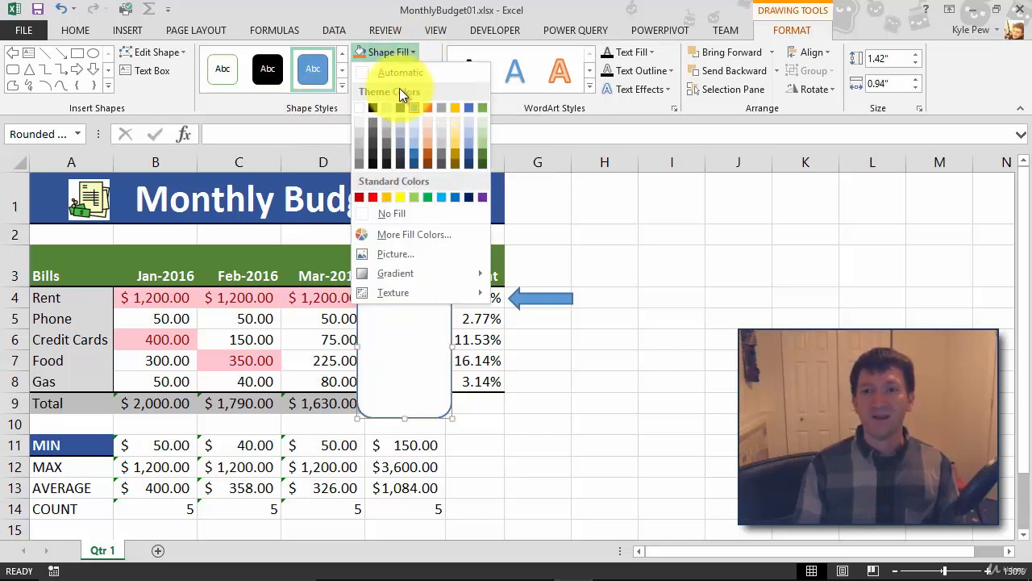
{"action": "left_click", "coordinate": [378, 217]}
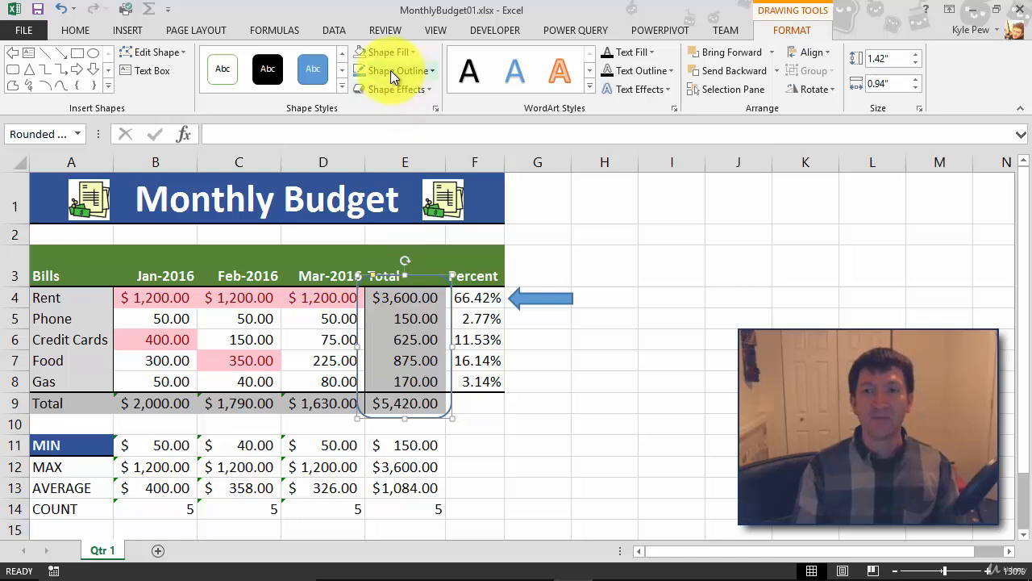
{"action": "left_click", "coordinate": [416, 72]}
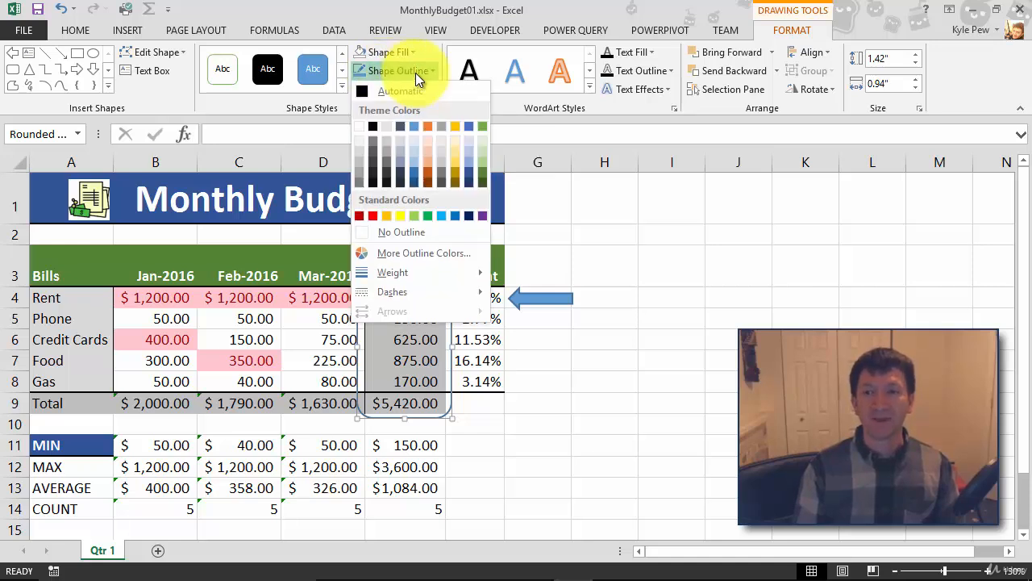
{"action": "left_click", "coordinate": [372, 216]}
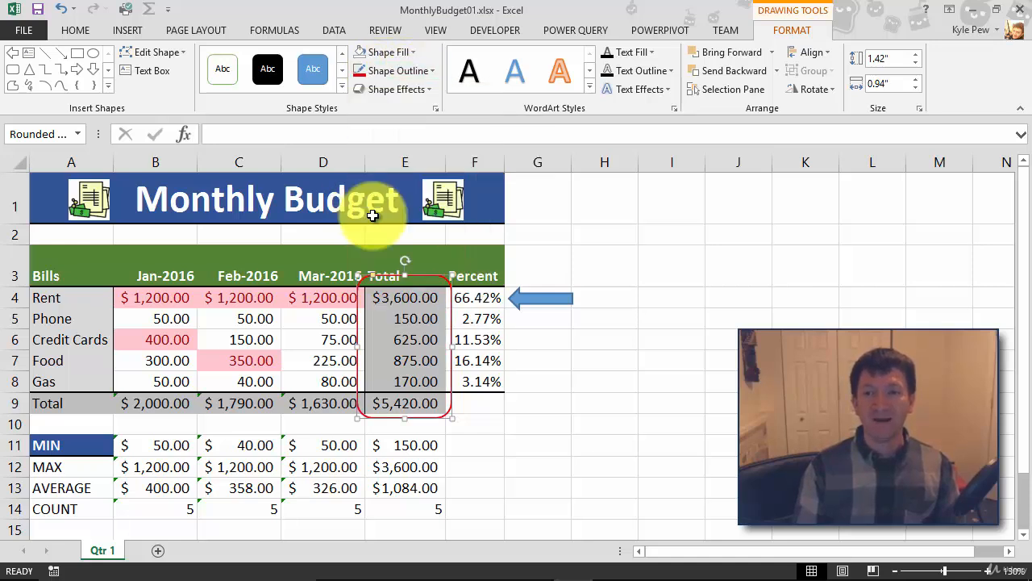
{"action": "left_click", "coordinate": [431, 72]}
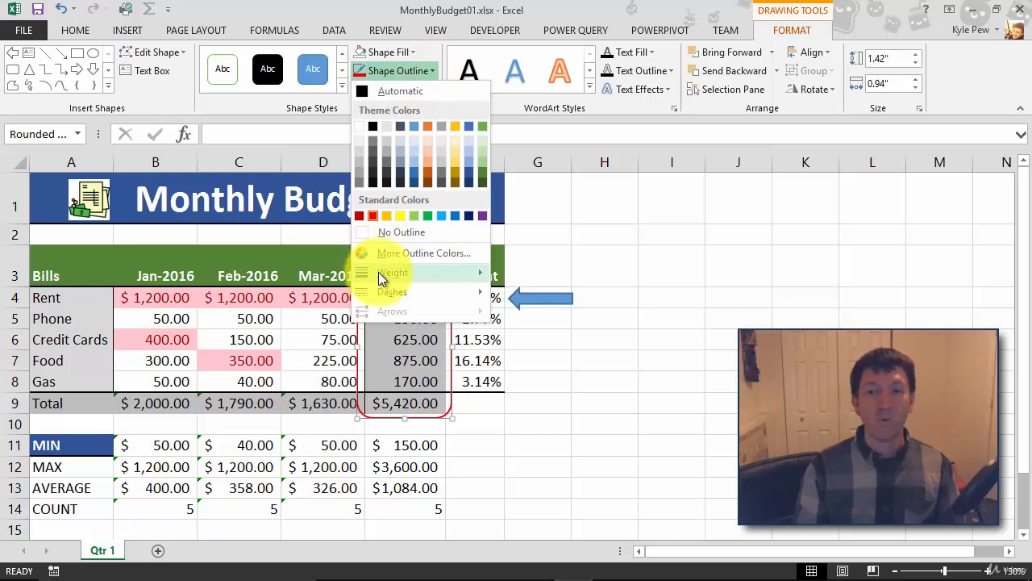
{"action": "mouse_move", "coordinate": [427, 272]}
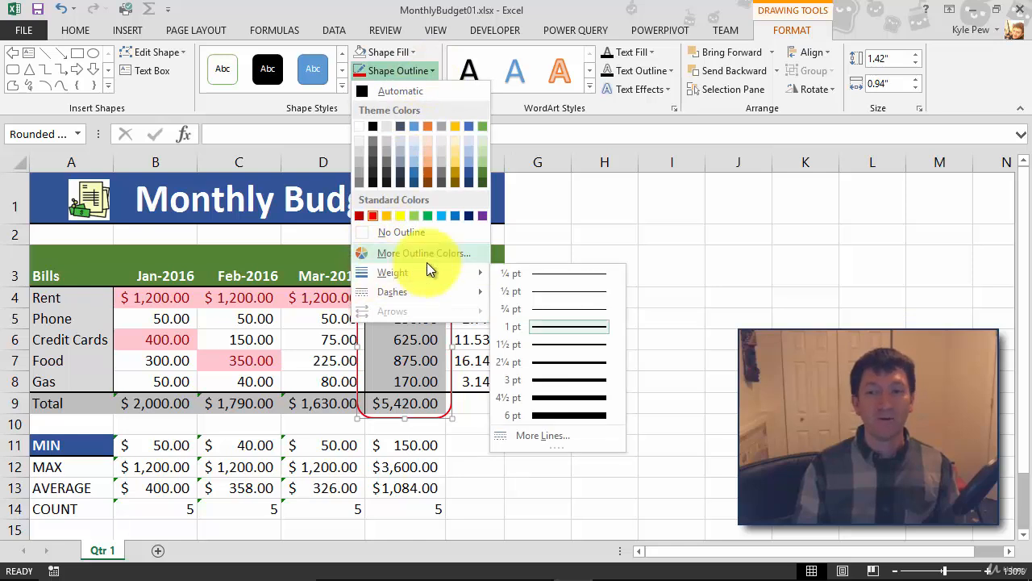
{"action": "left_click", "coordinate": [547, 379]}
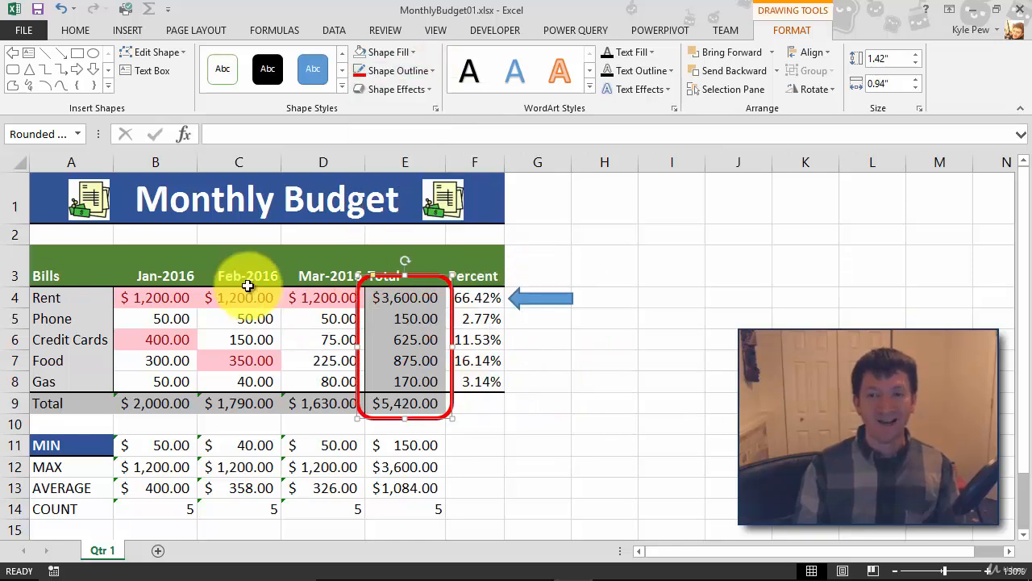
{"action": "left_click", "coordinate": [671, 303]}
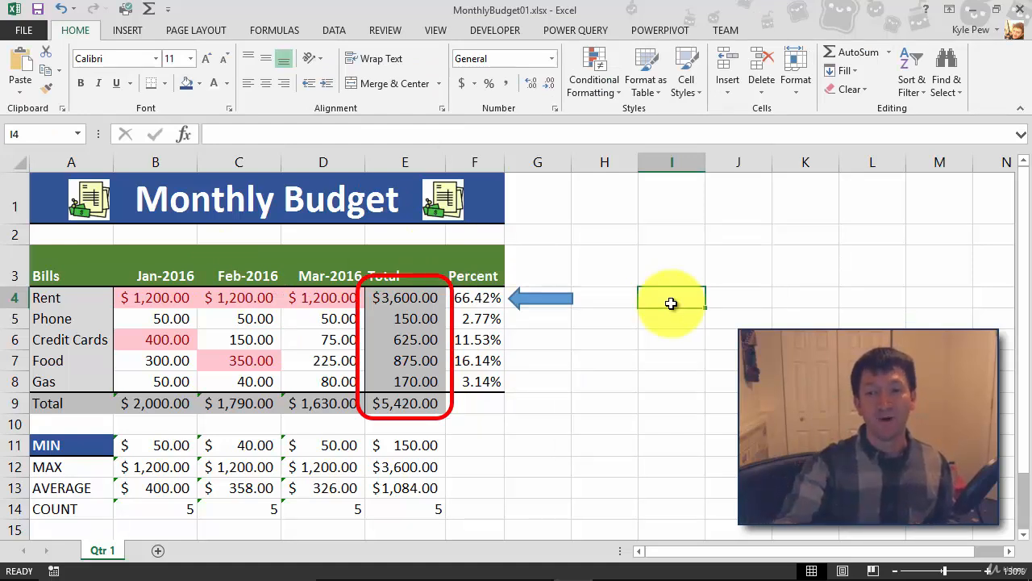
Step: Resize the red rectangle to about 1.25" by 0.82", framing column E rows 3–9
{"action": "left_click", "coordinate": [392, 279]}
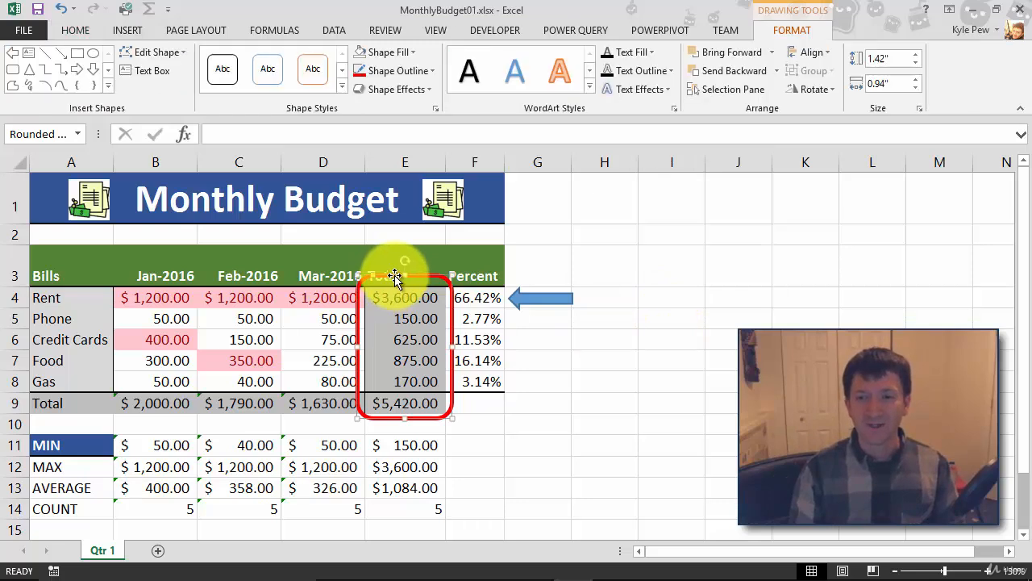
{"action": "left_click_drag", "start_coordinate": [403, 280], "coordinate": [404, 282]}
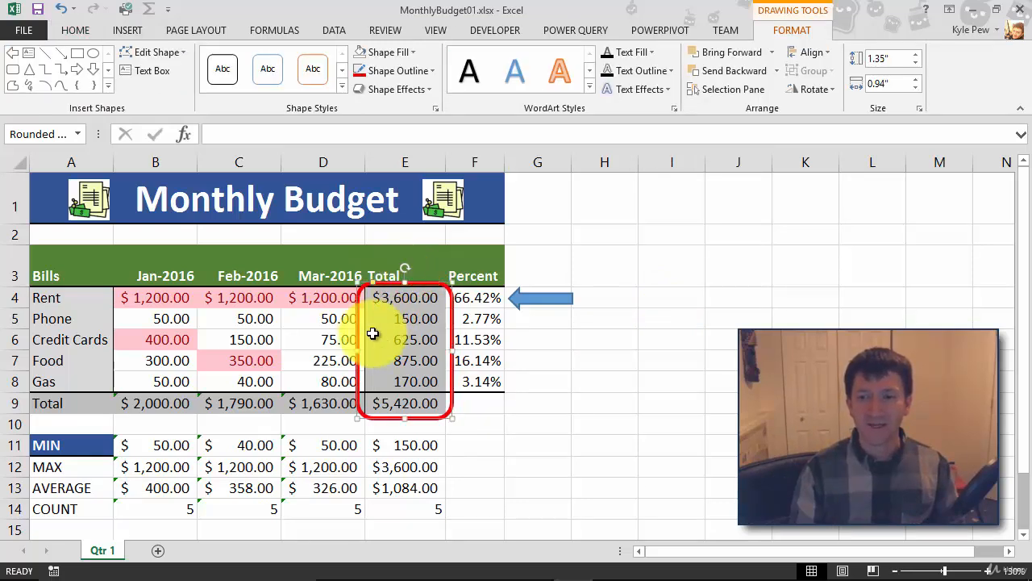
{"action": "left_click_drag", "start_coordinate": [358, 348], "coordinate": [363, 349]}
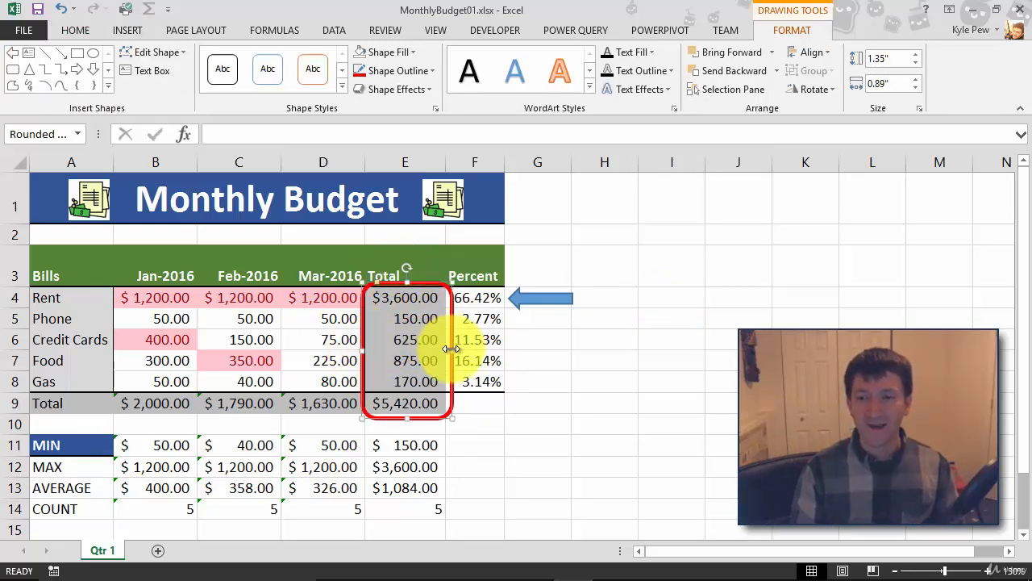
{"action": "left_click_drag", "start_coordinate": [451, 348], "coordinate": [445, 349]}
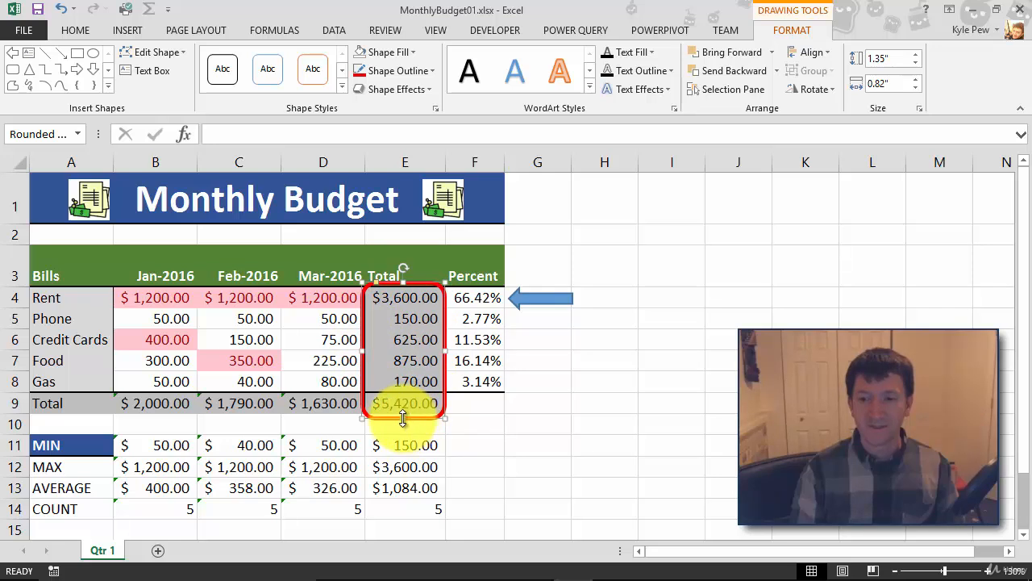
{"action": "left_click_drag", "start_coordinate": [408, 419], "coordinate": [401, 411]}
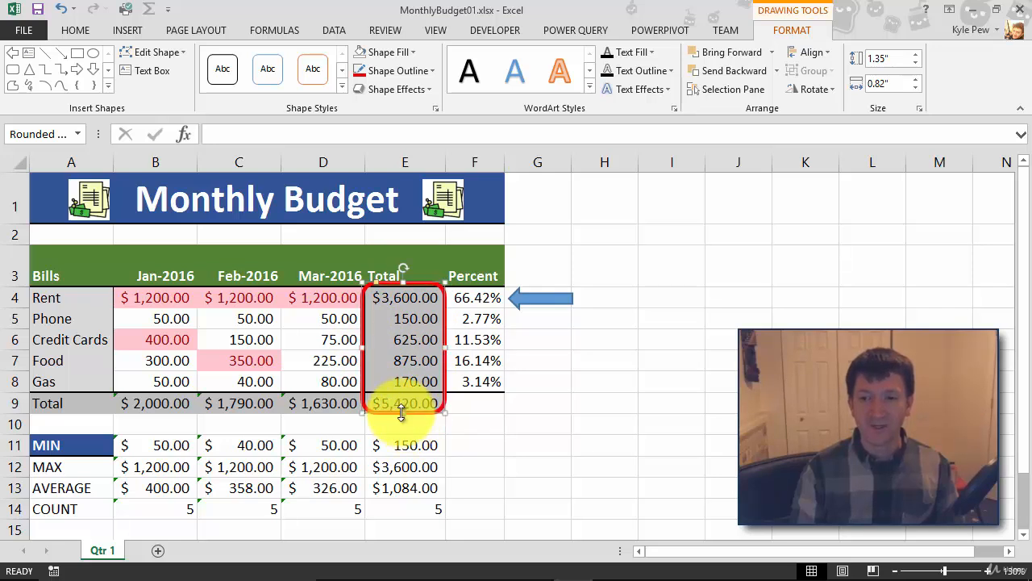
{"action": "left_click_drag", "start_coordinate": [403, 279], "coordinate": [405, 286]}
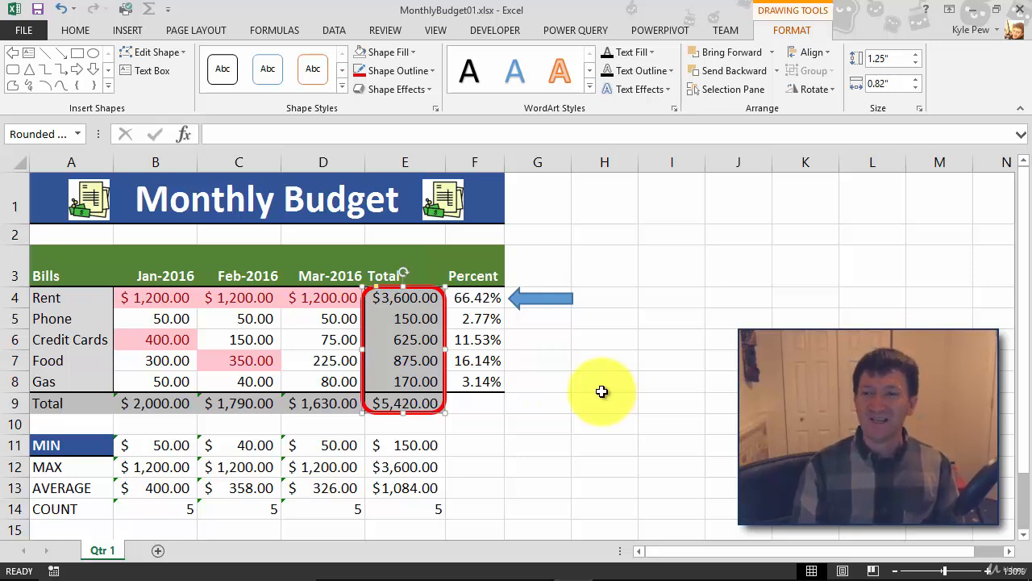
{"action": "left_click", "coordinate": [533, 304]}
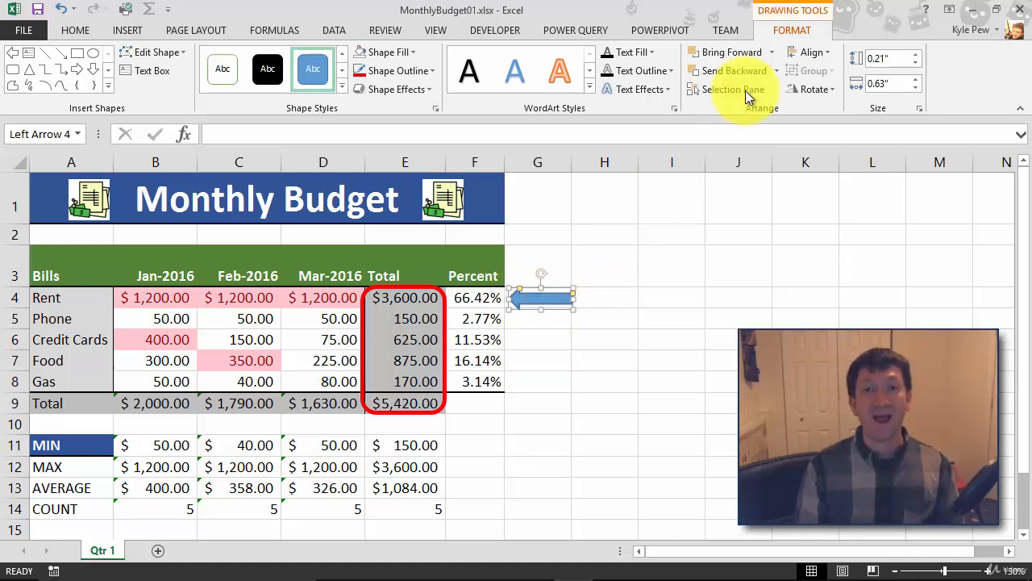
Step: Fill the arrow red and give it a dark red 2¼ pt outline
{"action": "left_click", "coordinate": [411, 51]}
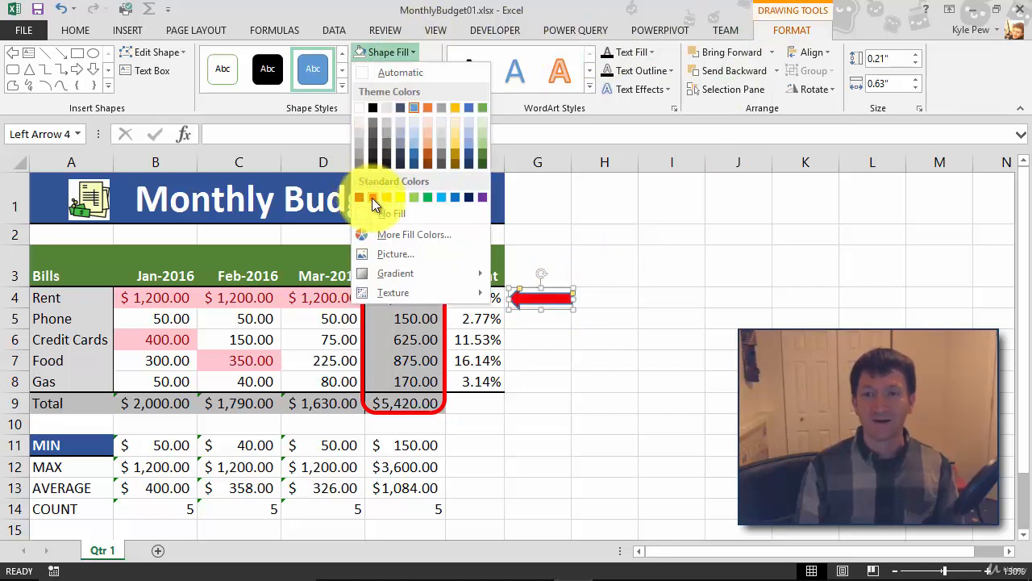
{"action": "left_click", "coordinate": [372, 198]}
{"action": "left_click", "coordinate": [413, 72]}
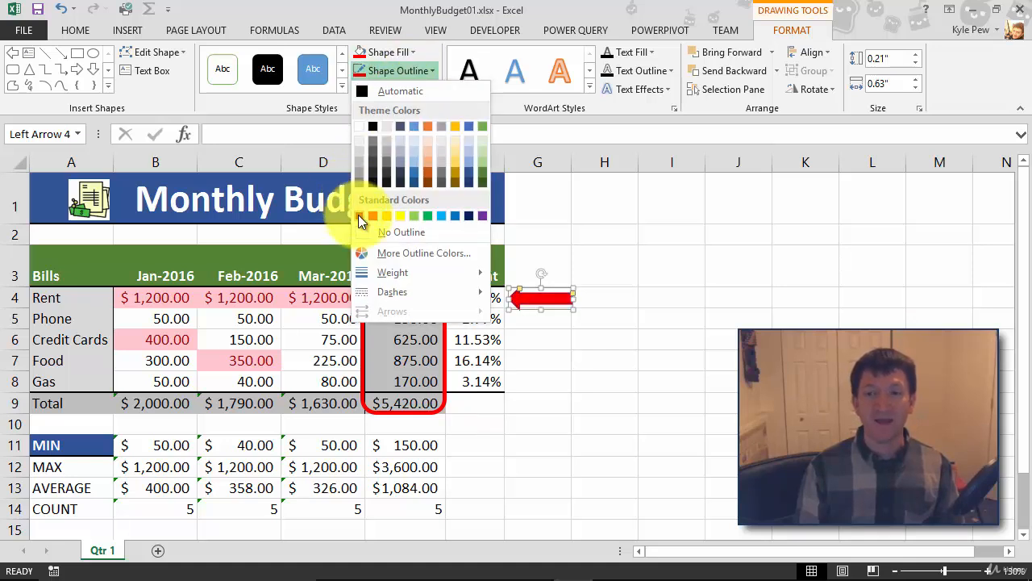
{"action": "left_click", "coordinate": [359, 216]}
{"action": "left_click", "coordinate": [403, 71]}
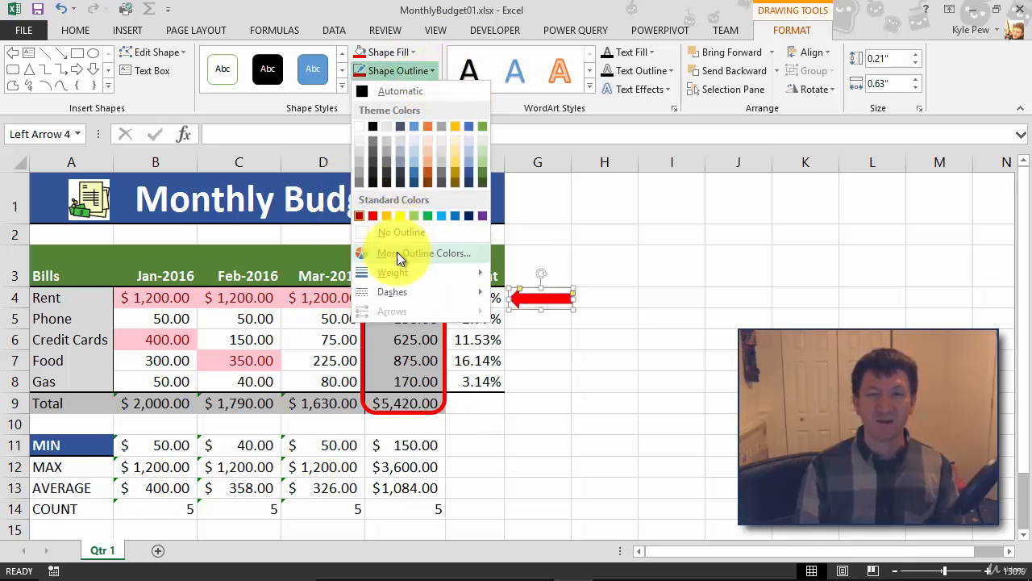
{"action": "mouse_move", "coordinate": [396, 270]}
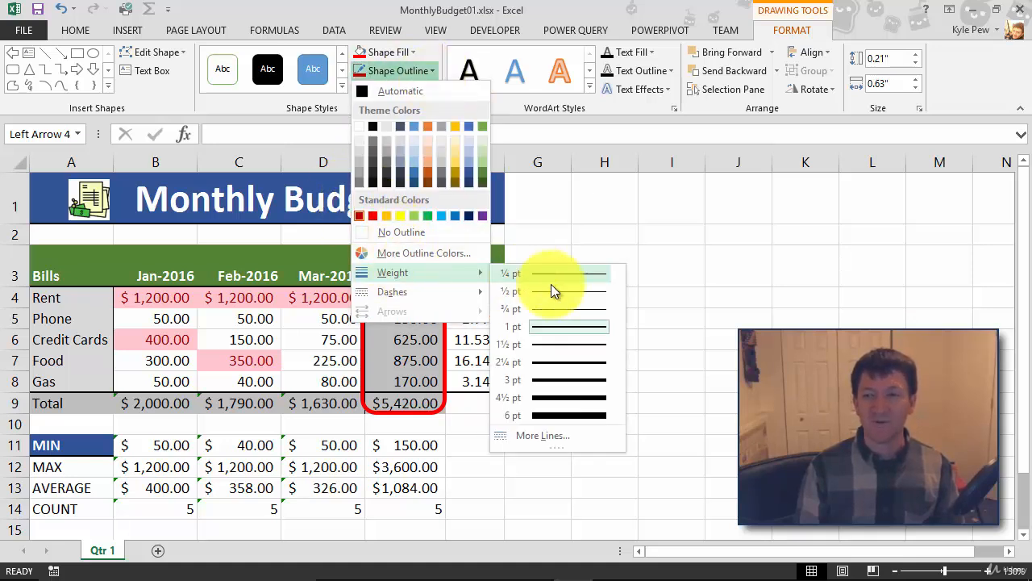
{"action": "left_click", "coordinate": [548, 363]}
{"action": "left_click", "coordinate": [537, 339]}
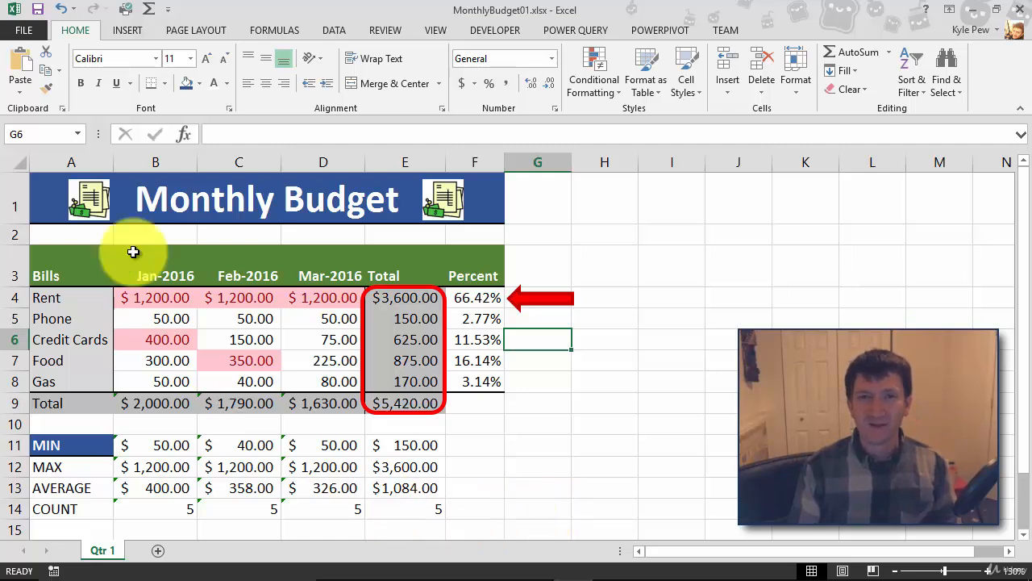
Step: Draw a 0.84" by 0.8" Smiley Face shape below the Percent column, beside the MIN to COUNT rows
{"action": "left_click", "coordinate": [126, 32]}
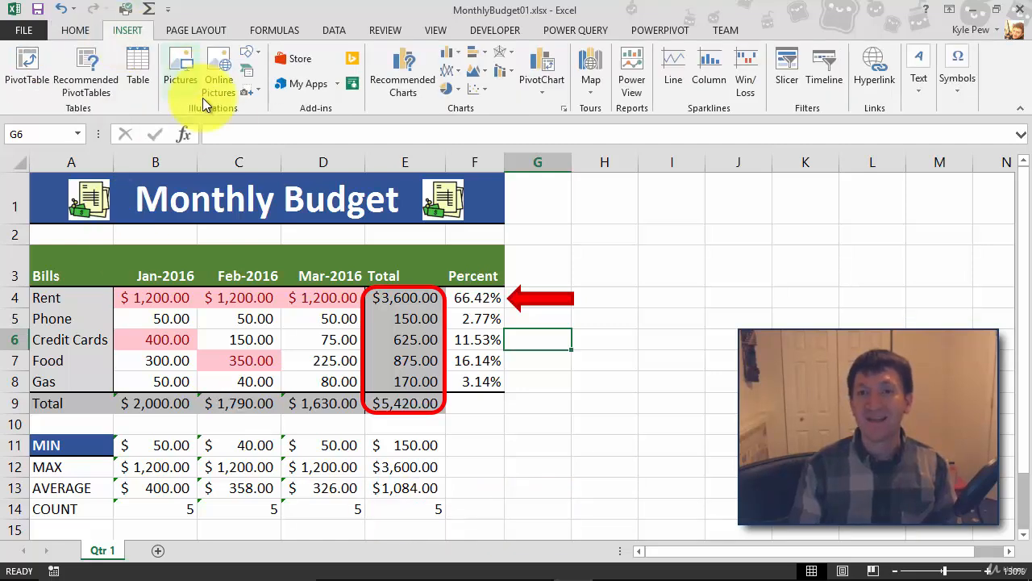
{"action": "left_click", "coordinate": [252, 58]}
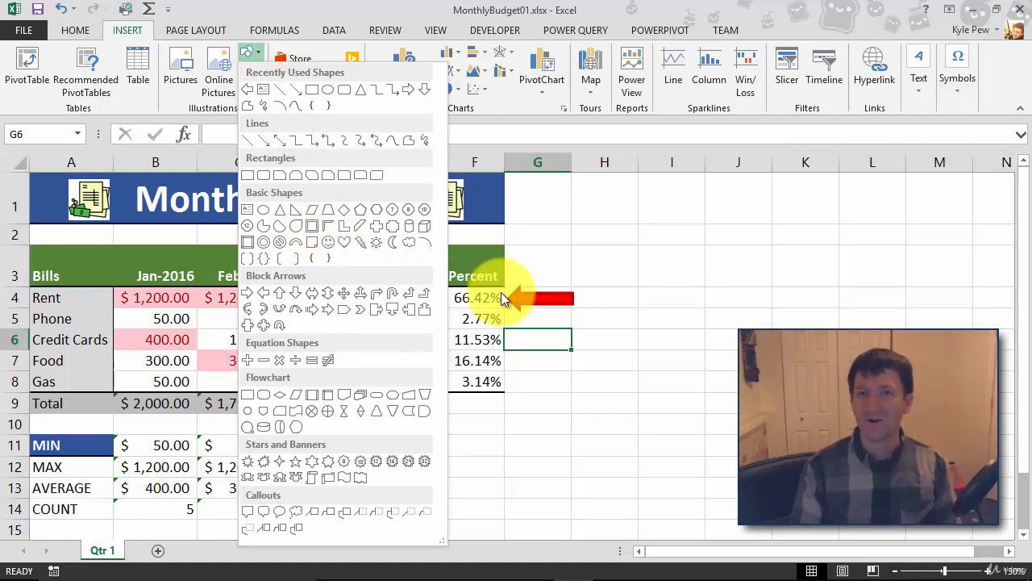
{"action": "left_click", "coordinate": [329, 243]}
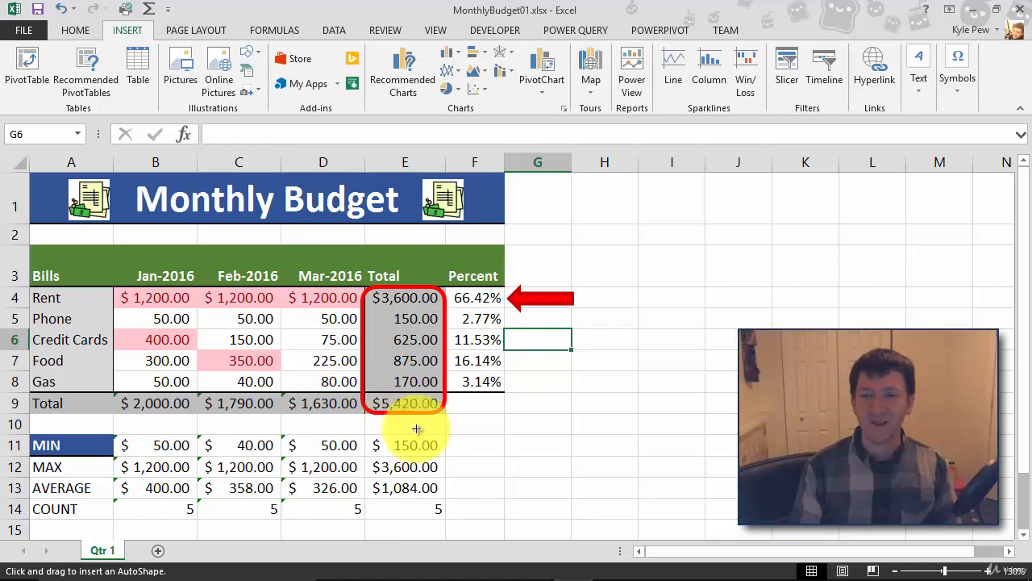
{"action": "mouse_move", "coordinate": [498, 445]}
{"action": "left_mouse_down"}
{"action": "mouse_move", "coordinate": [556, 488]}
{"action": "mouse_move", "coordinate": [580, 528]}
{"action": "mouse_move", "coordinate": [570, 518]}
{"action": "left_mouse_up"}
{"action": "mouse_move", "coordinate": [532, 484]}
{"action": "left_mouse_down"}
{"action": "mouse_move", "coordinate": [502, 458]}
{"action": "mouse_move", "coordinate": [511, 460]}
{"action": "left_mouse_up"}
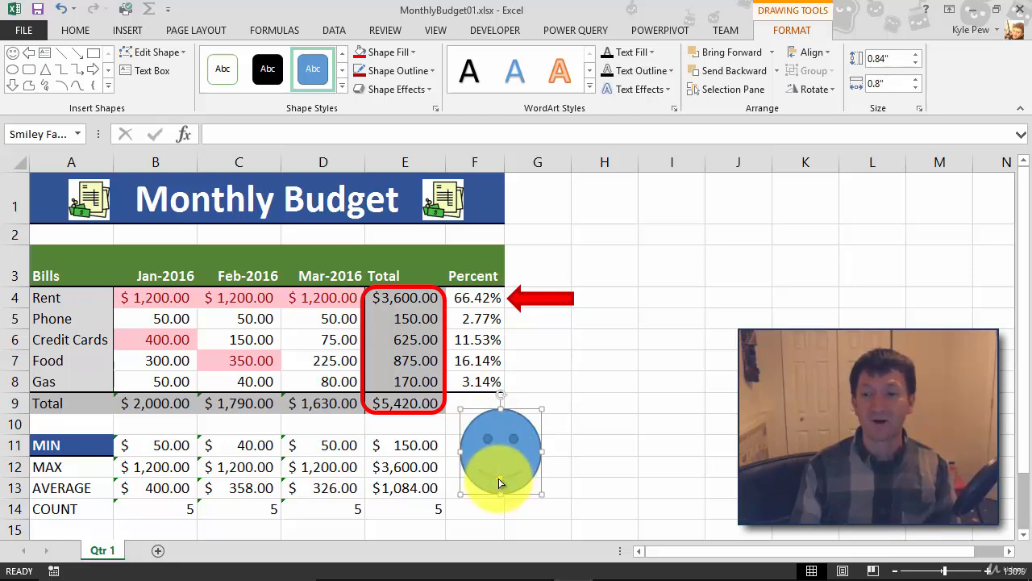
Step: Drag the smiley's mouth handle until the mouth is a straight, neutral line
{"action": "left_click_drag", "start_coordinate": [499, 482], "coordinate": [500, 469]}
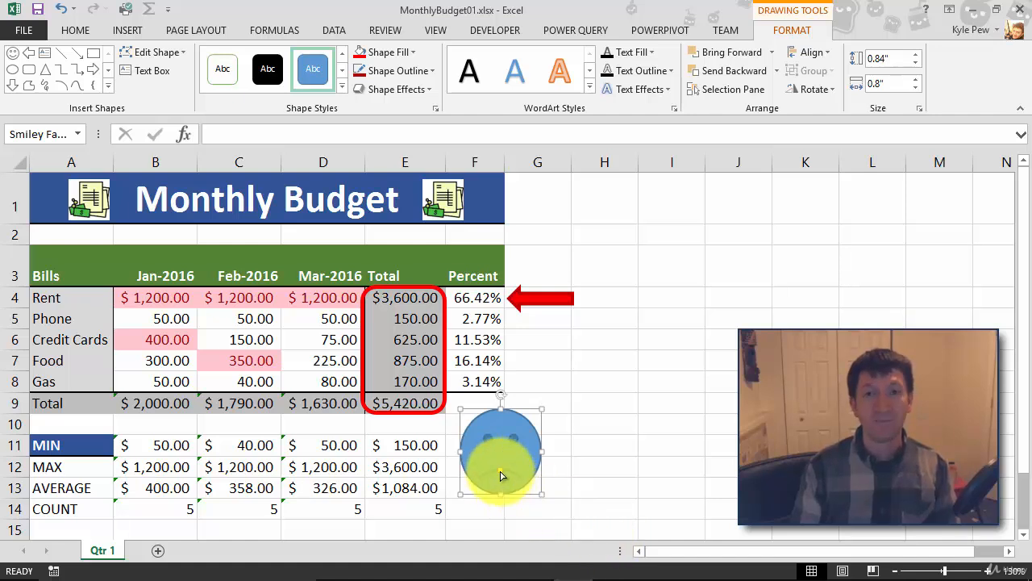
{"action": "left_click_drag", "start_coordinate": [501, 472], "coordinate": [502, 474]}
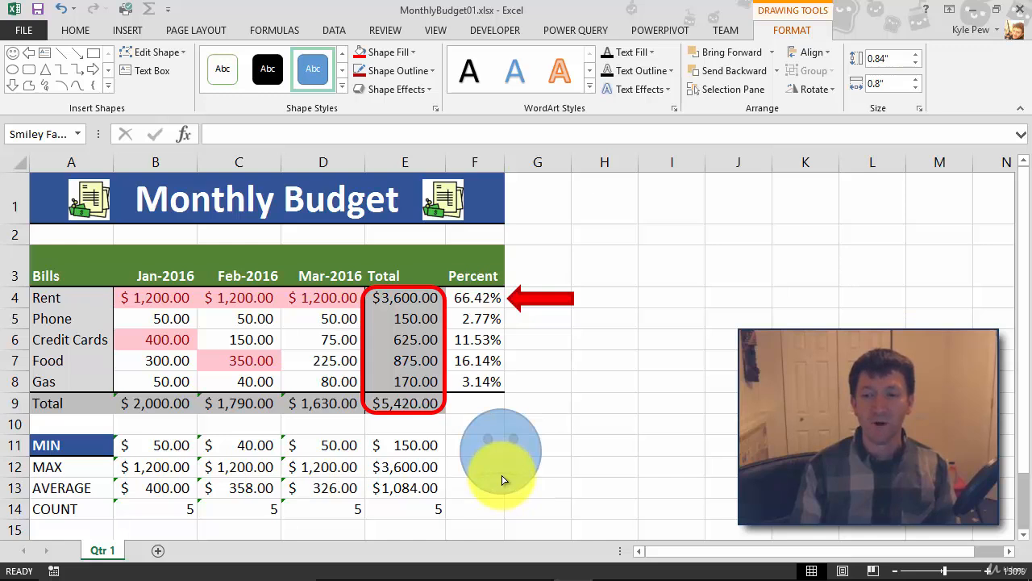
{"action": "left_click_drag", "start_coordinate": [501, 480], "coordinate": [500, 473]}
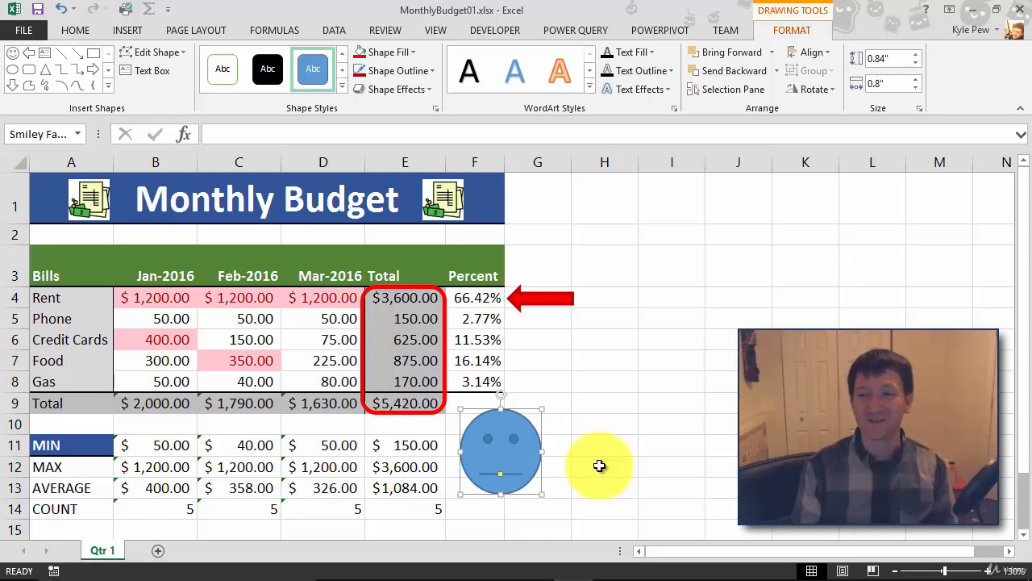
{"action": "left_click", "coordinate": [534, 305]}
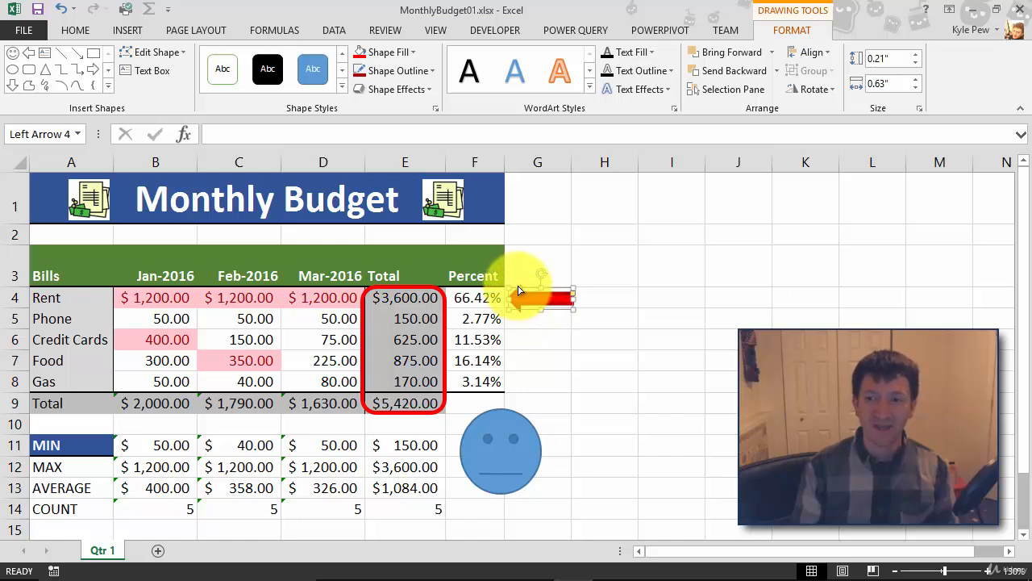
Step: Adjust the arrow head, make the Total rectangle's corners less rounded, and delete the smiley face
{"action": "left_click_drag", "start_coordinate": [520, 287], "coordinate": [569, 298]}
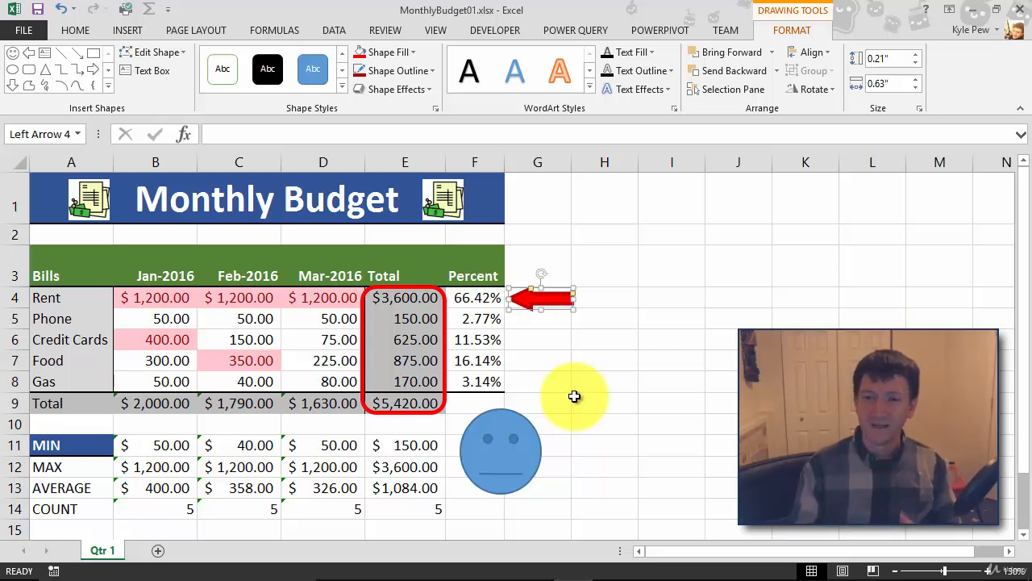
{"action": "left_click", "coordinate": [448, 315]}
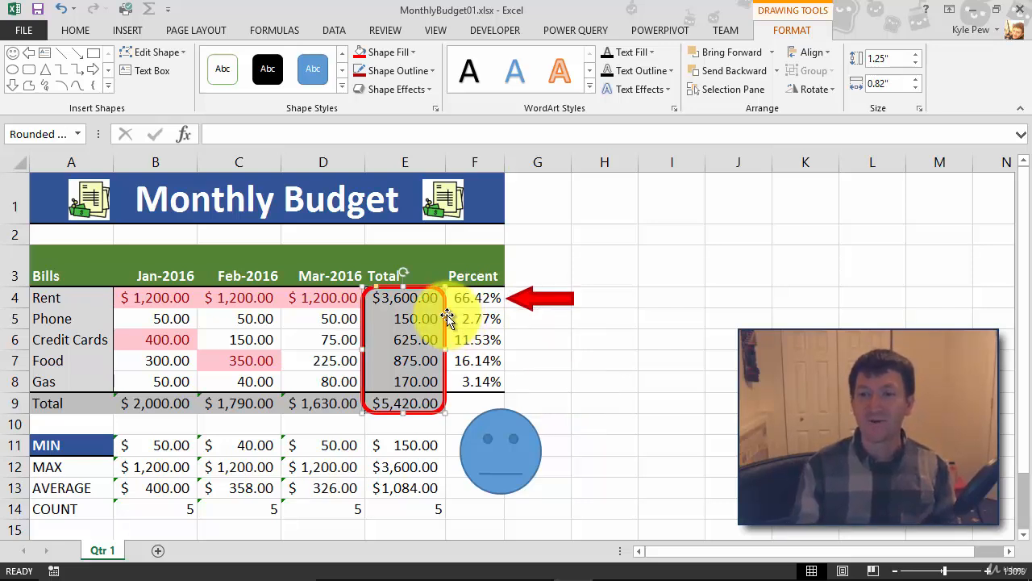
{"action": "left_click_drag", "start_coordinate": [374, 287], "coordinate": [369, 293]}
{"action": "left_click", "coordinate": [558, 349]}
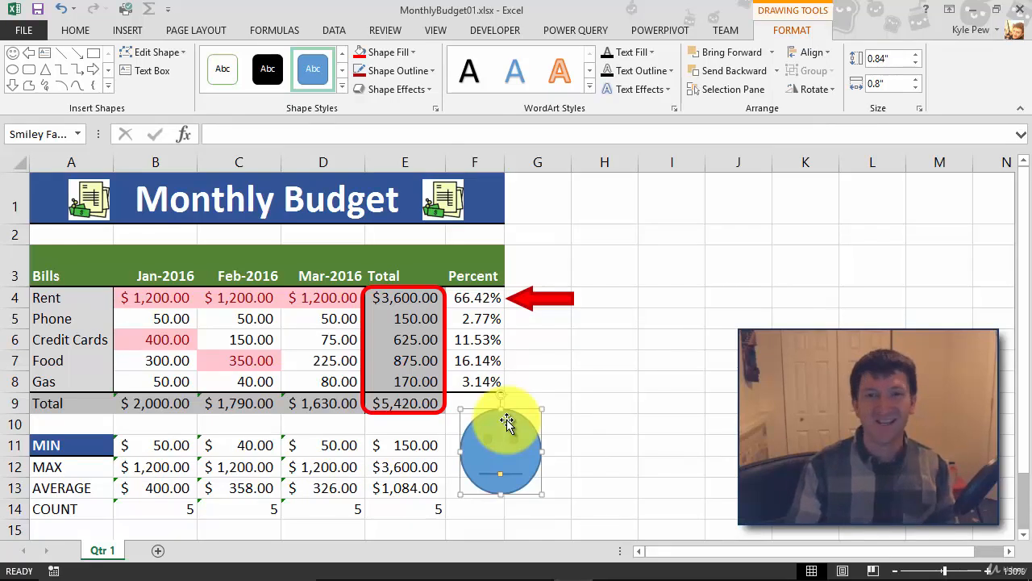
{"action": "key", "text": "Delete"}
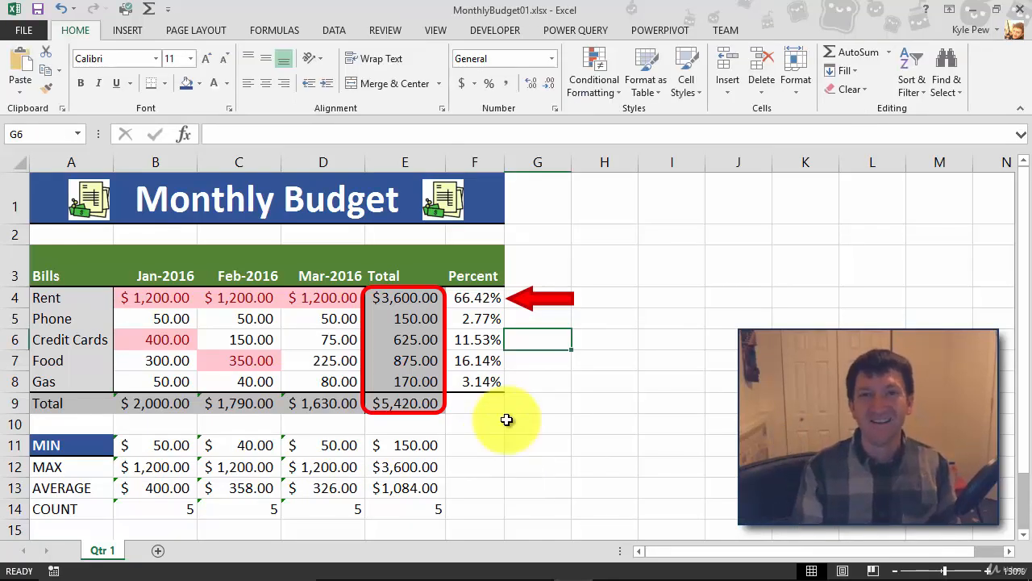